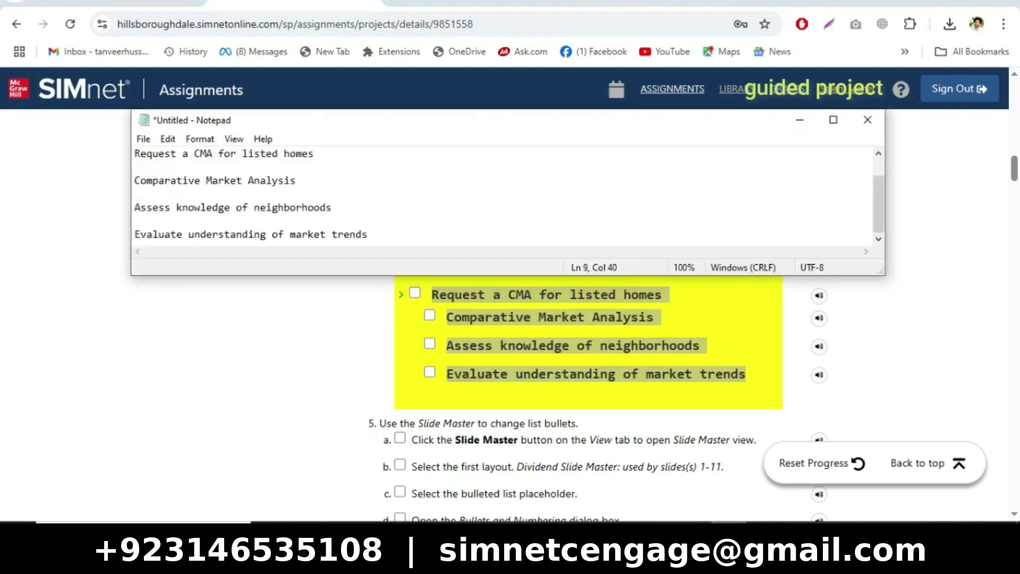
- Copy the five list lines from Notepad into the "Choose Your Realtor" slide's content placeholder and demote the last three to second-level bullets
{"action": "key", "text": "ctrl+a"}
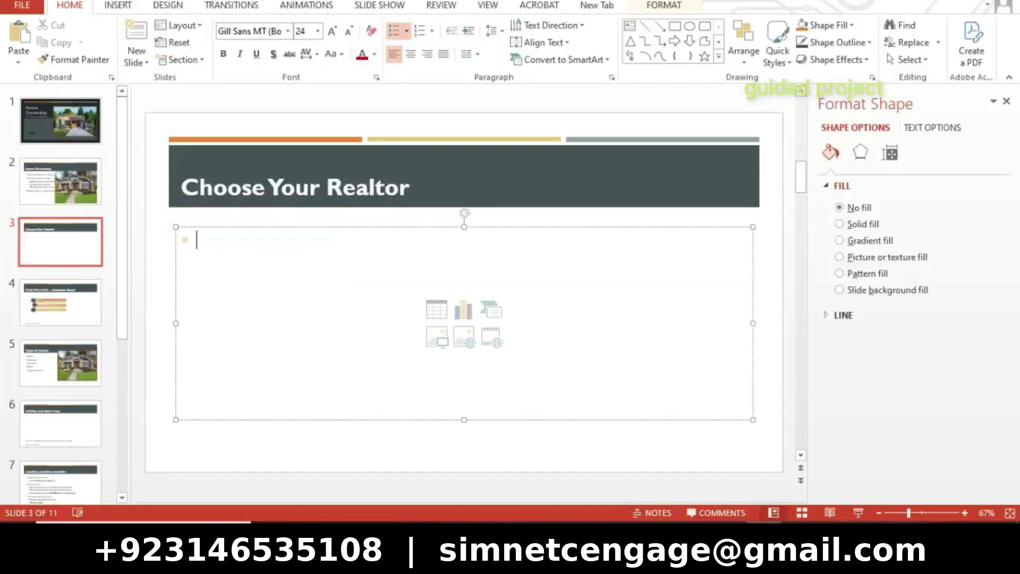
{"action": "type", "text": "Ask for client references and contact them  Request a CMA for listed homes  Comparative Market Analysis  Assess knowledge of neighborhoods  Evaluate understanding of market trends"}
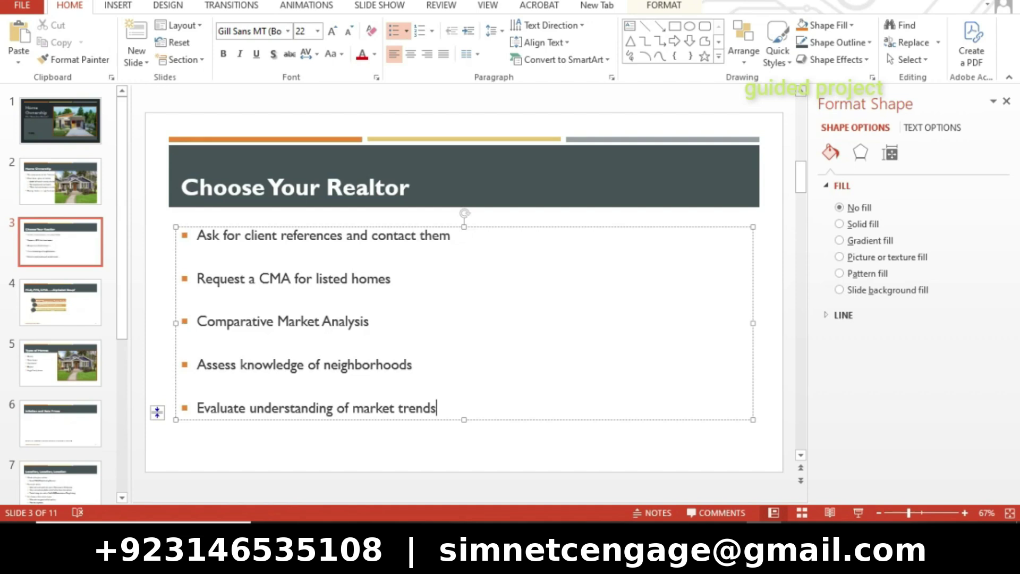
{"action": "left_click_drag", "start_coordinate": [196, 321], "coordinate": [439, 408]}
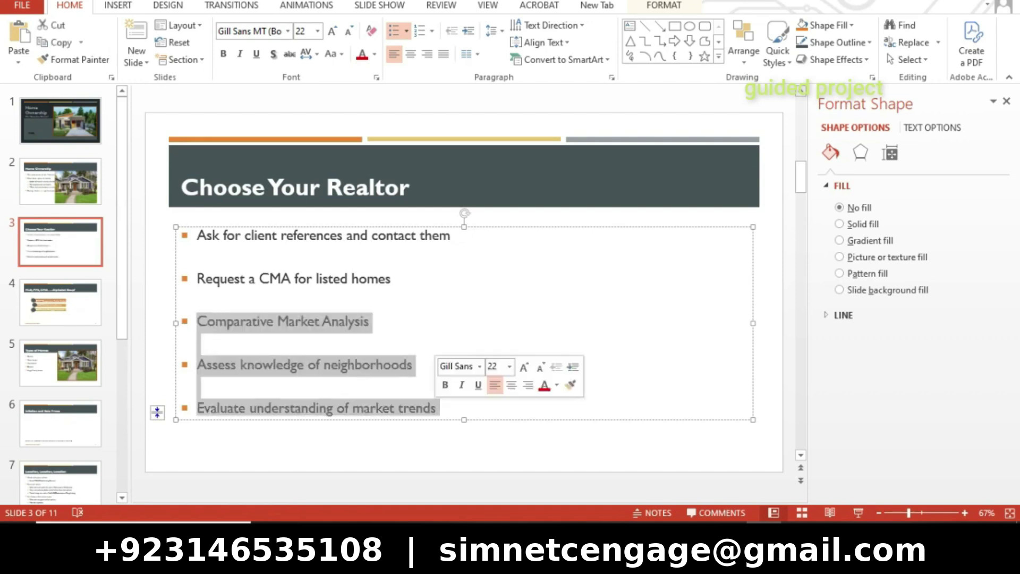
{"action": "key", "text": "Tab"}
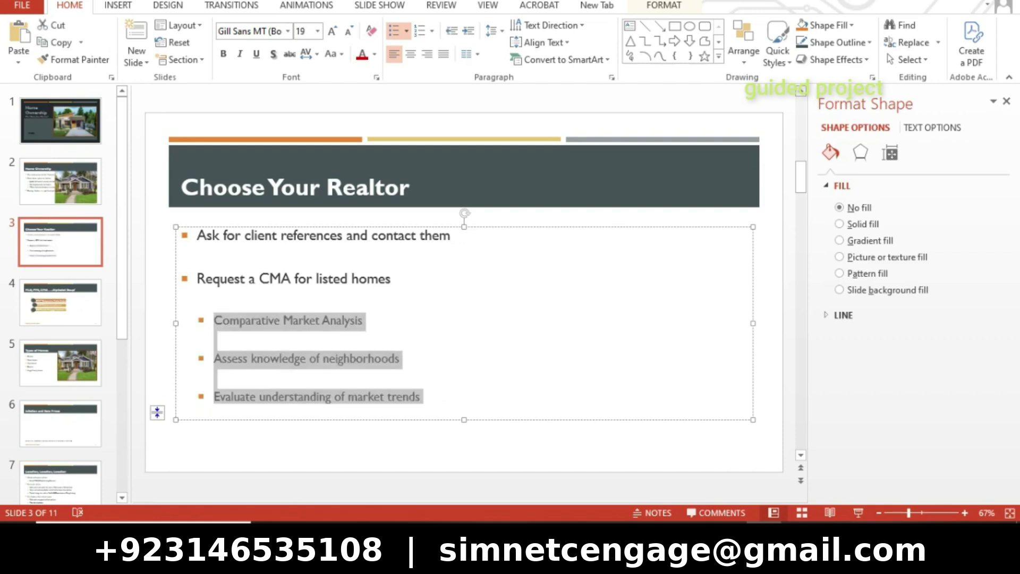
{"action": "left_click", "coordinate": [198, 301]}
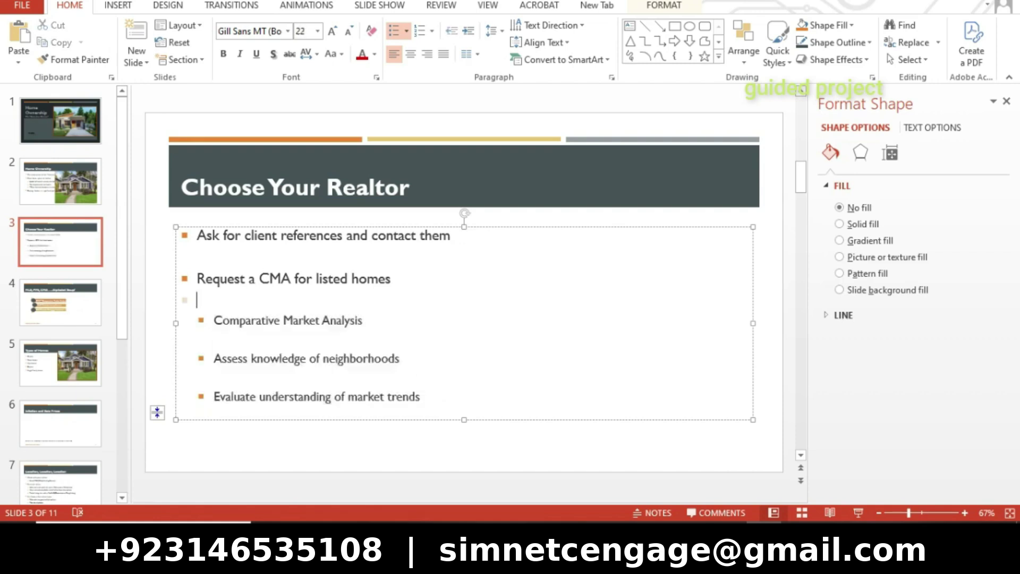
- Switch to the SIMnet instructions in the browser and mark step 4b and its five list items as done
{"action": "key", "text": "alt+Tab"}
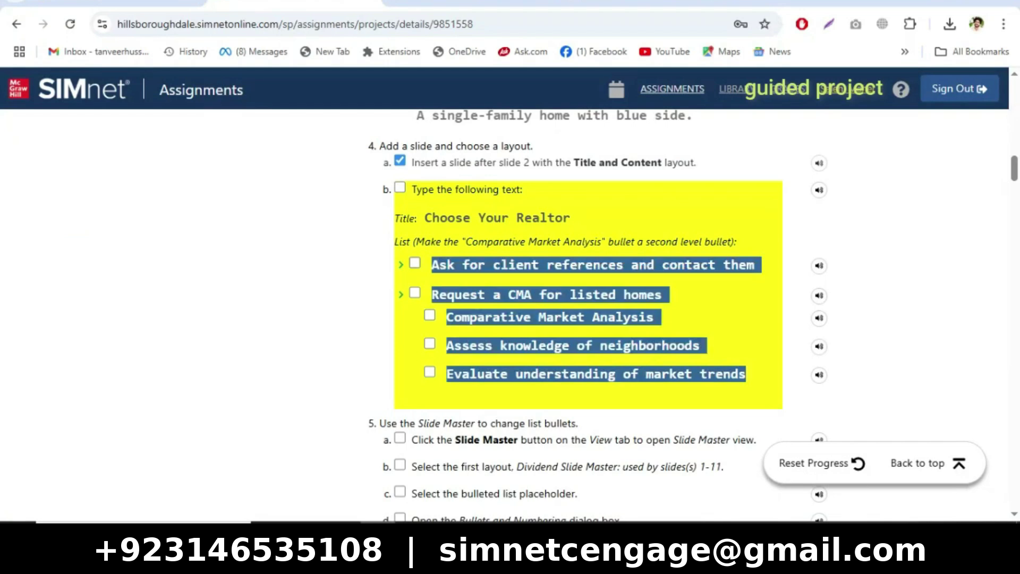
{"action": "left_click", "coordinate": [415, 262]}
{"action": "left_click", "coordinate": [415, 293]}
{"action": "left_click", "coordinate": [399, 187]}
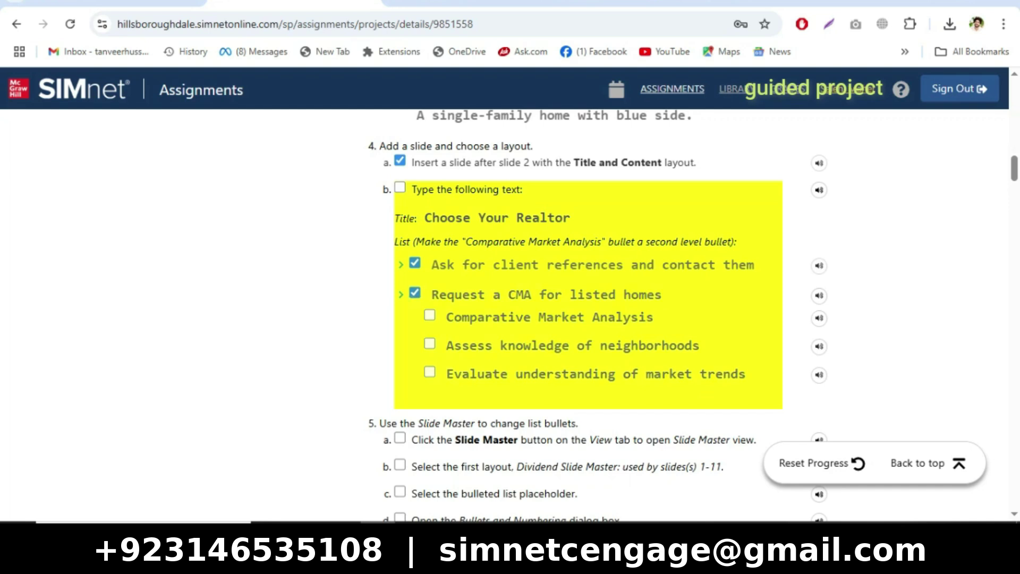
{"action": "left_click", "coordinate": [430, 316]}
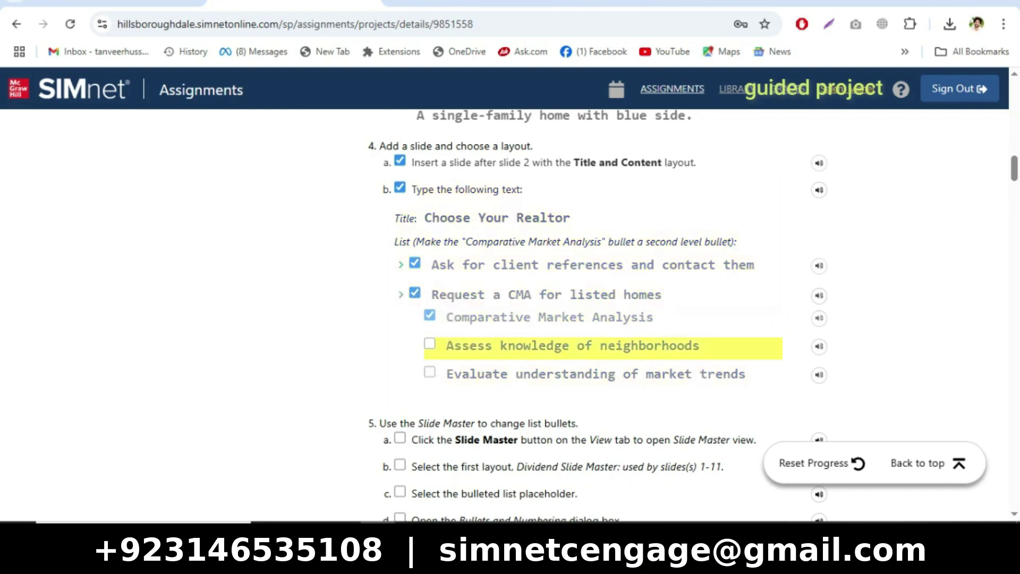
{"action": "left_click", "coordinate": [430, 344]}
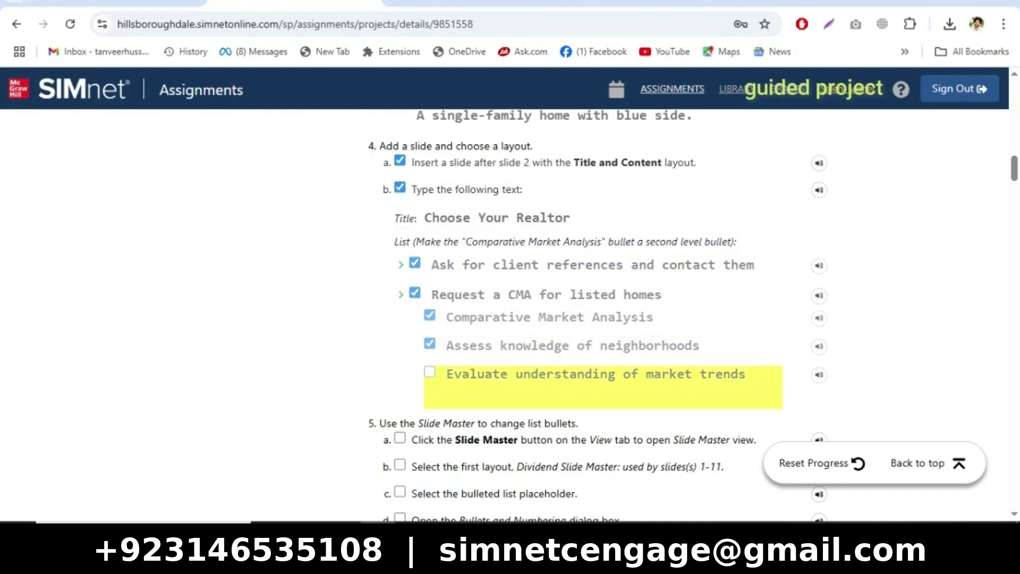
{"action": "left_click", "coordinate": [430, 372]}
{"action": "scroll", "coordinate": [584, 319], "scroll_direction": "down", "scroll_amount": 2}
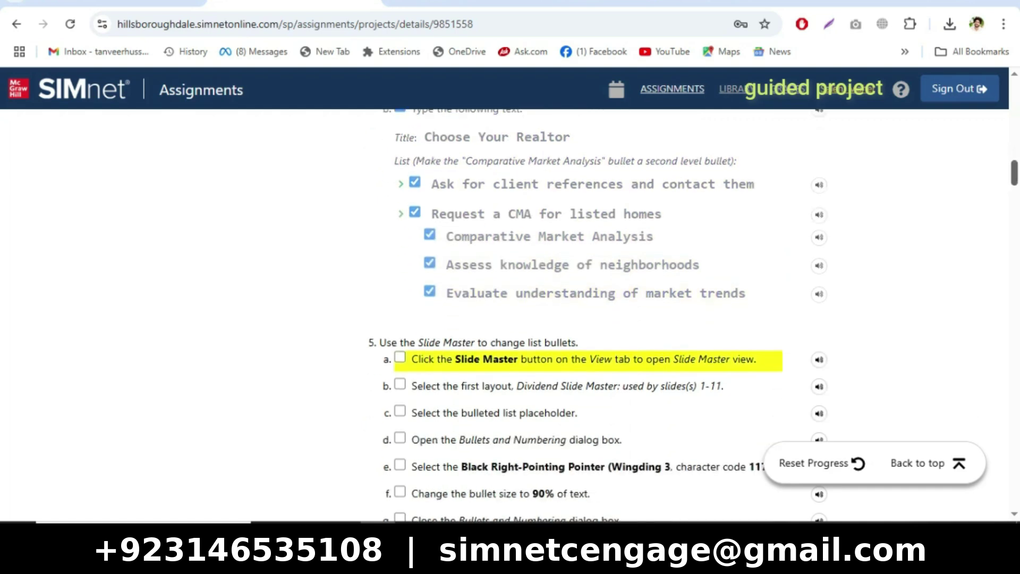
{"action": "scroll", "coordinate": [585, 319], "scroll_direction": "down", "scroll_amount": 3}
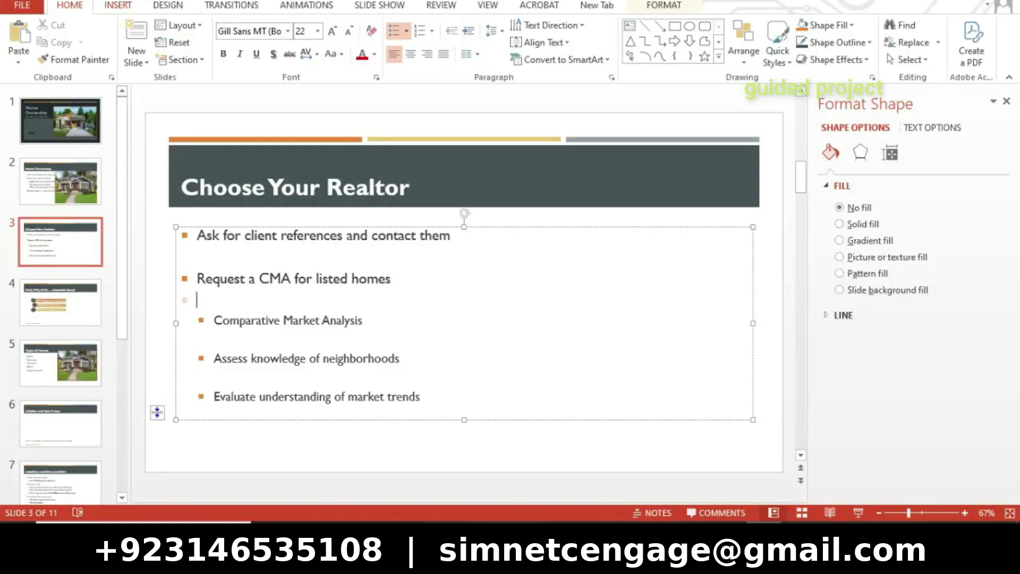
- Open Slide Master view in PowerPoint, and mark steps 5a and 5b as done in the SIMnet instructions
{"action": "key", "text": "alt+w"}
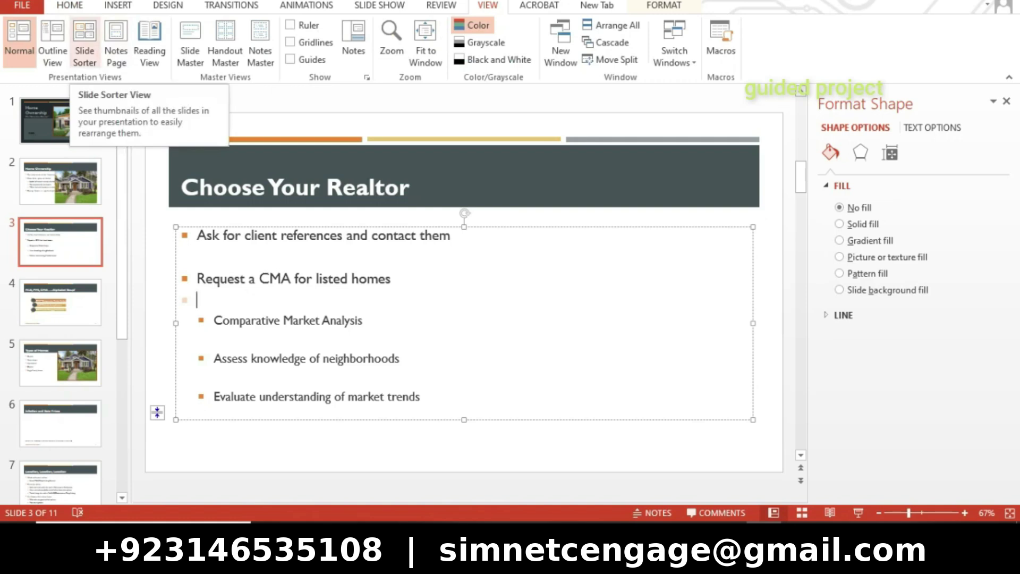
{"action": "left_click", "coordinate": [190, 51]}
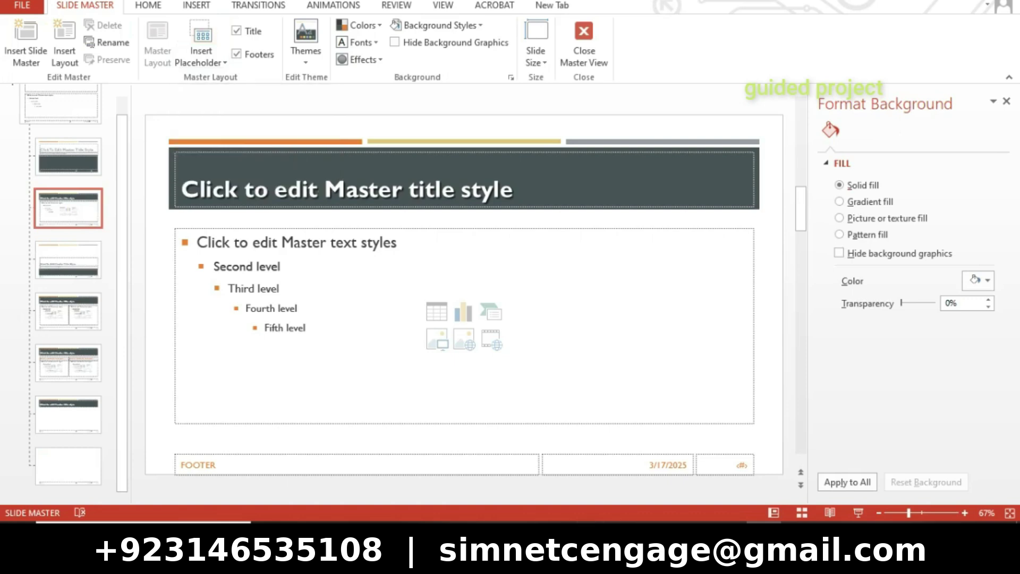
{"action": "mouse_move", "coordinate": [623, 564]}
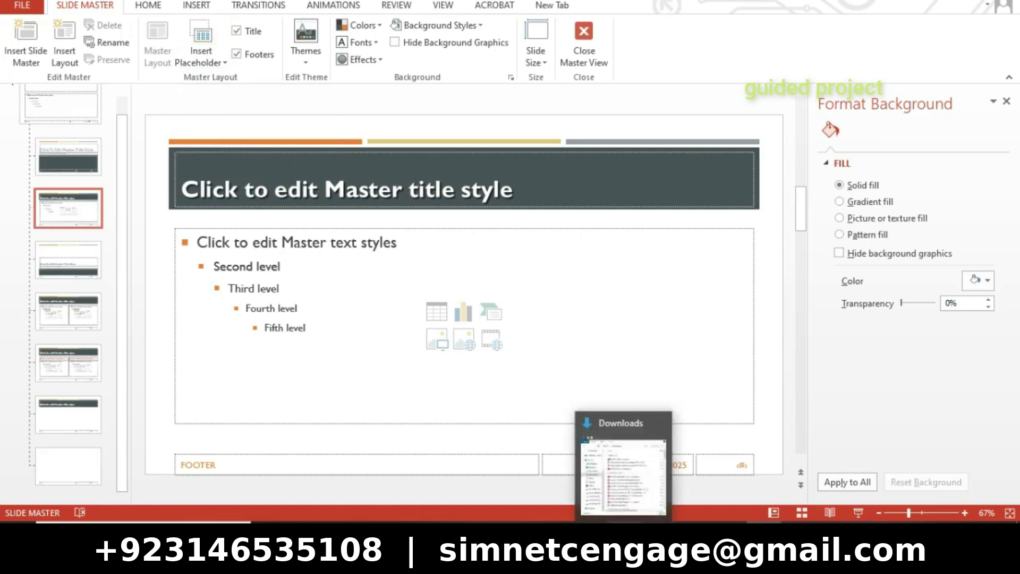
{"action": "left_click", "coordinate": [379, 538]}
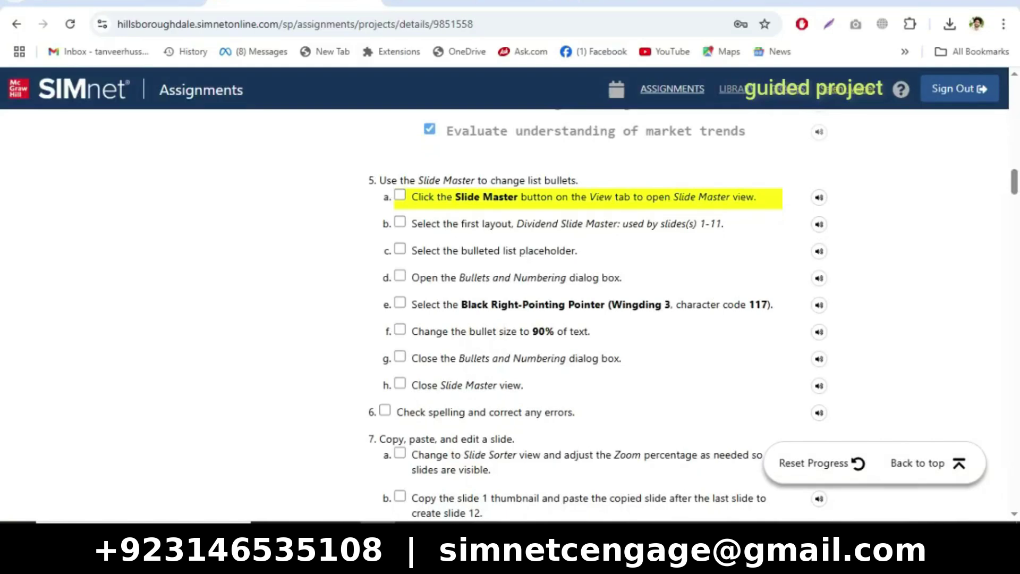
{"action": "left_click", "coordinate": [401, 195]}
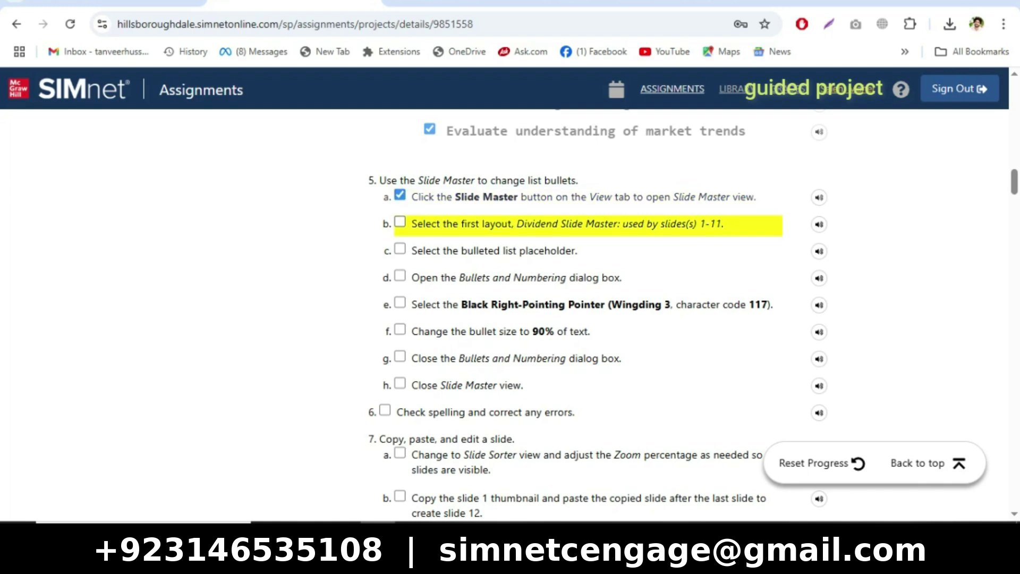
{"action": "left_click", "coordinate": [400, 223]}
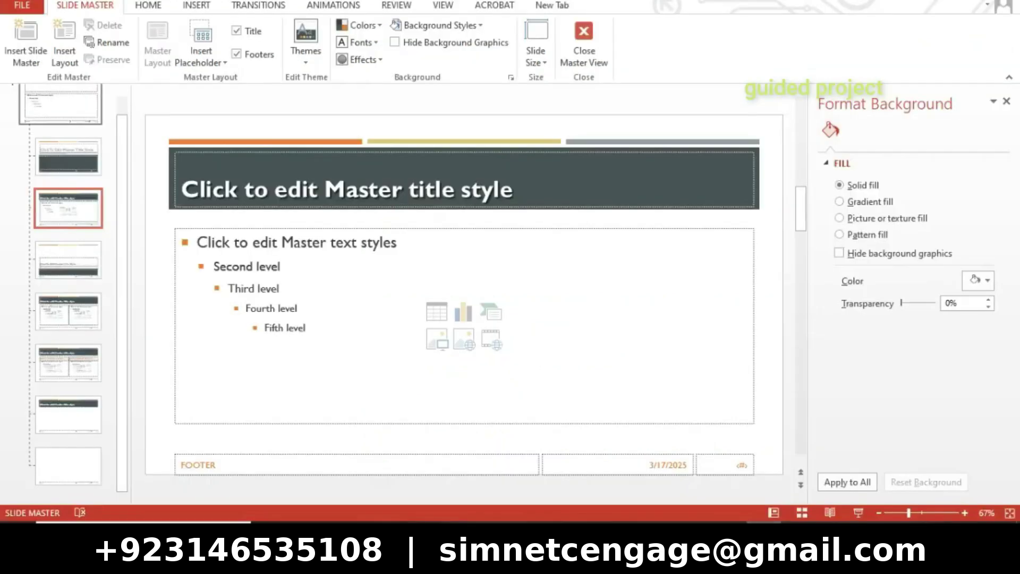
- Select the top-level Dividend Slide Master in PowerPoint, and mark step 5c as done in the SIMnet instructions
{"action": "left_click", "coordinate": [60, 108]}
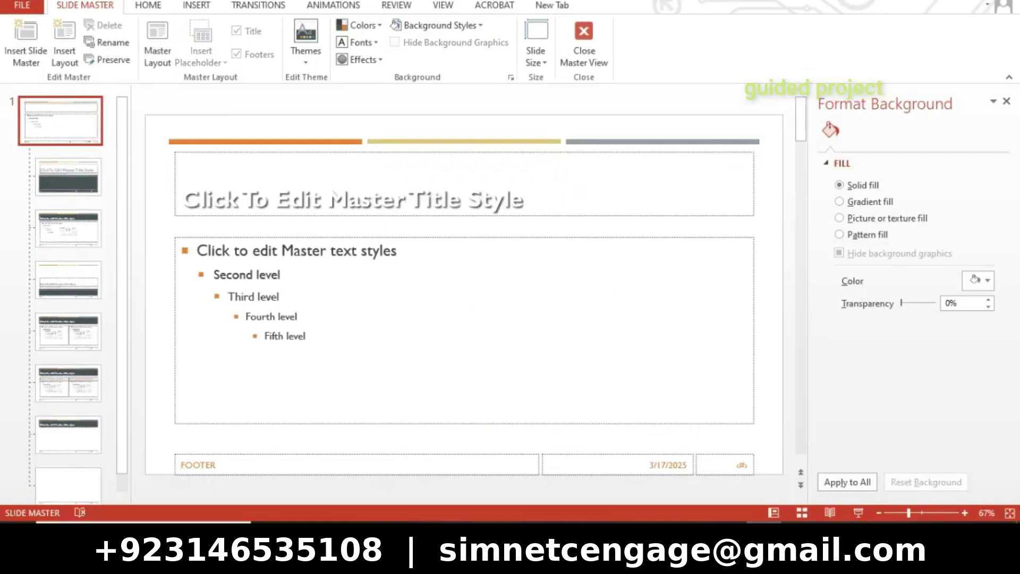
{"action": "left_click", "coordinate": [378, 534]}
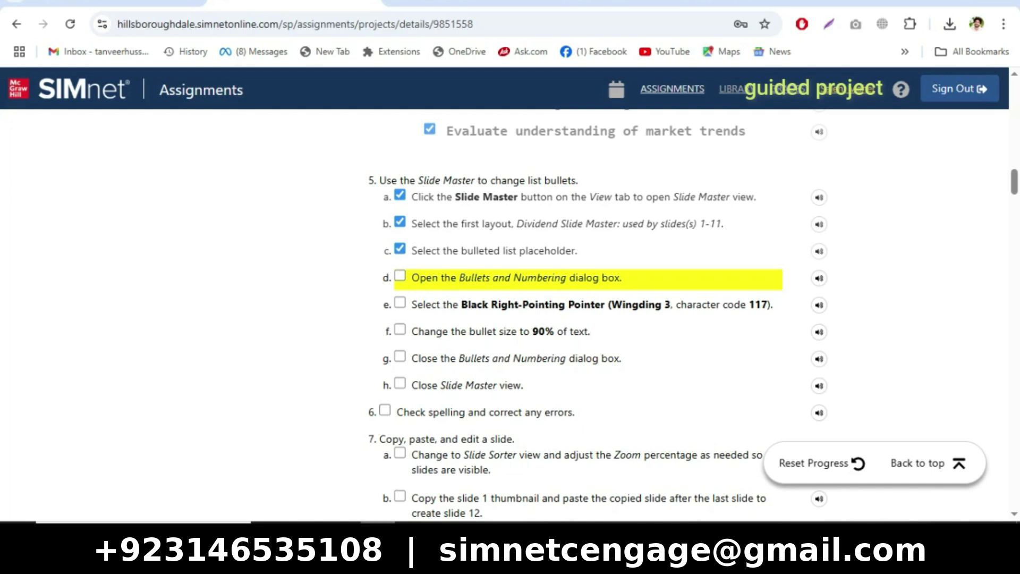
- Back in PowerPoint, set the bullet size to 90% of text for all five levels of the master's bulleted list placeholder
{"action": "key", "text": "alt+Tab"}
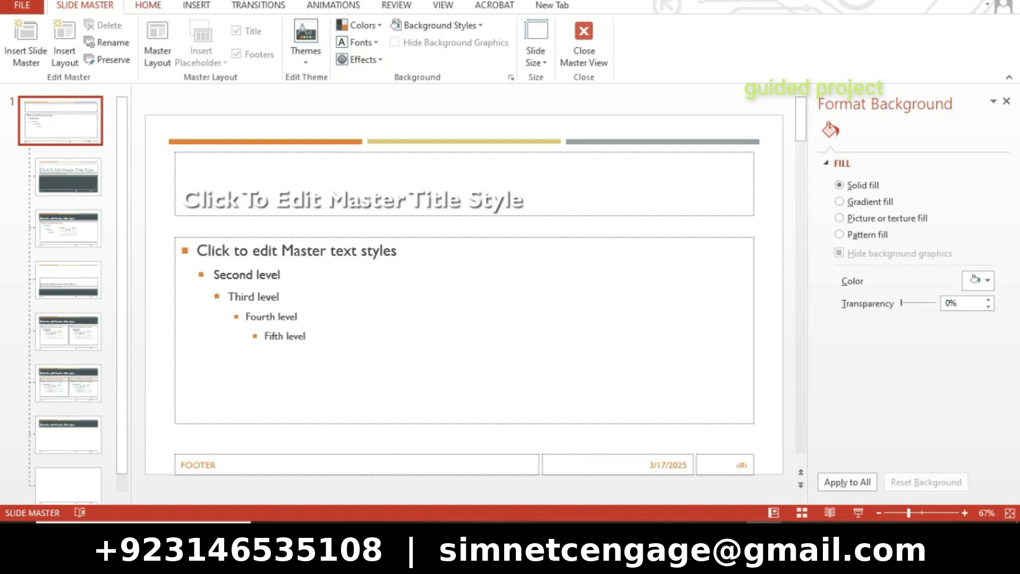
{"action": "left_click", "coordinate": [148, 5]}
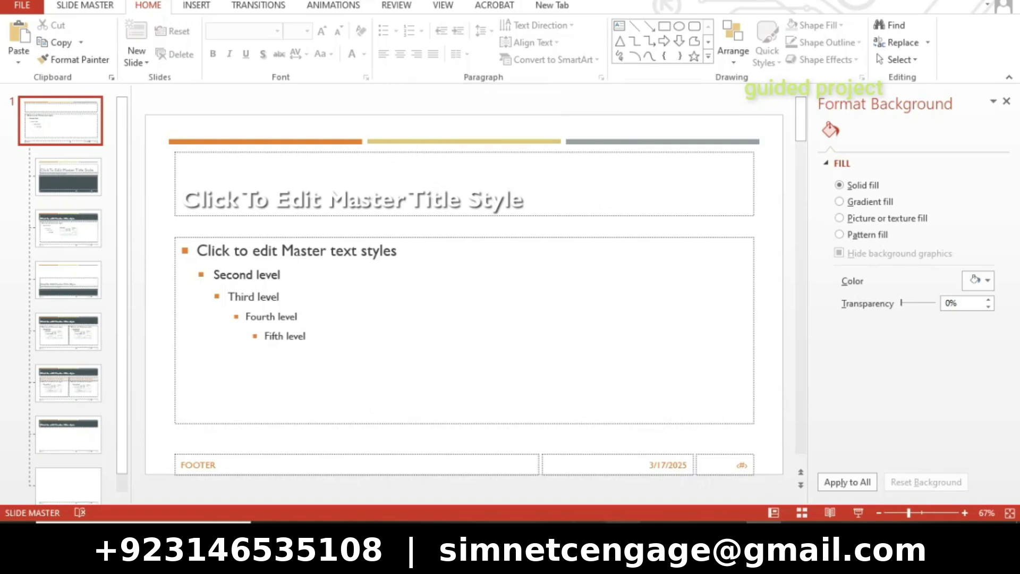
{"action": "mouse_move", "coordinate": [623, 534]}
{"action": "left_click", "coordinate": [253, 250]}
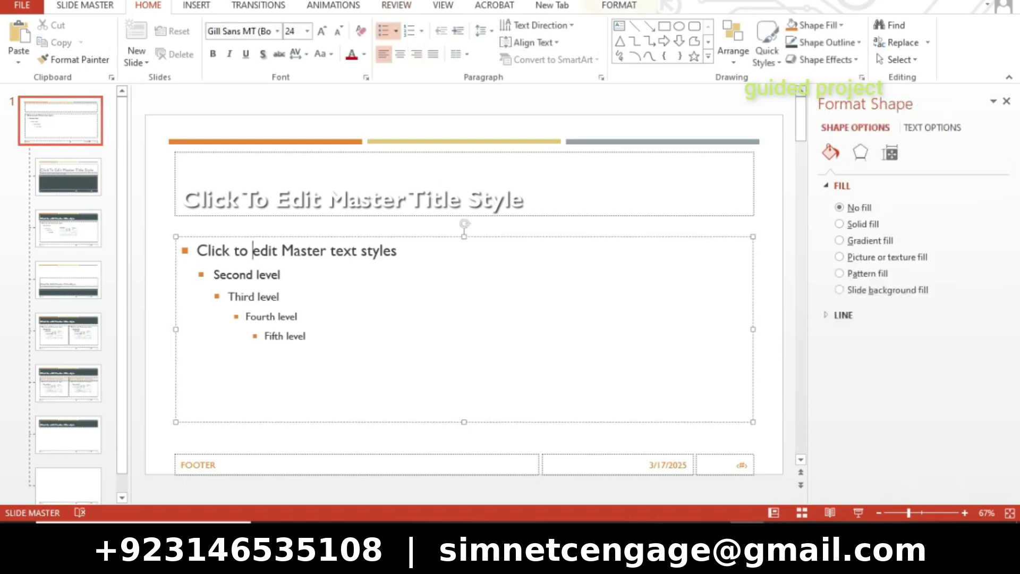
{"action": "key", "text": "Home"}
{"action": "key", "text": "shift+Down"}
{"action": "key", "text": "shift+Down"}
{"action": "key", "text": "shift+Down"}
{"action": "key", "text": "shift+Down"}
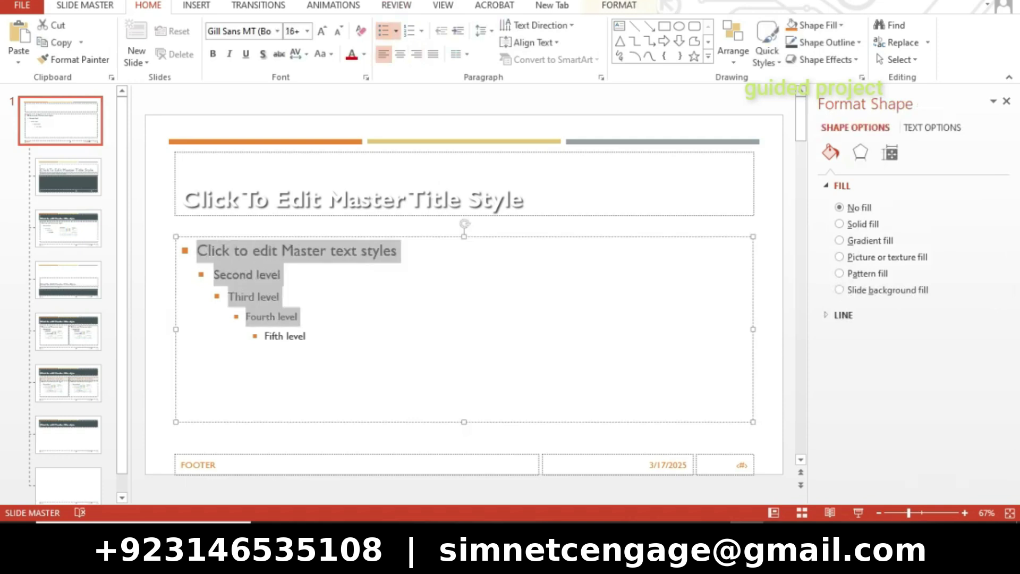
{"action": "key", "text": "shift+Down"}
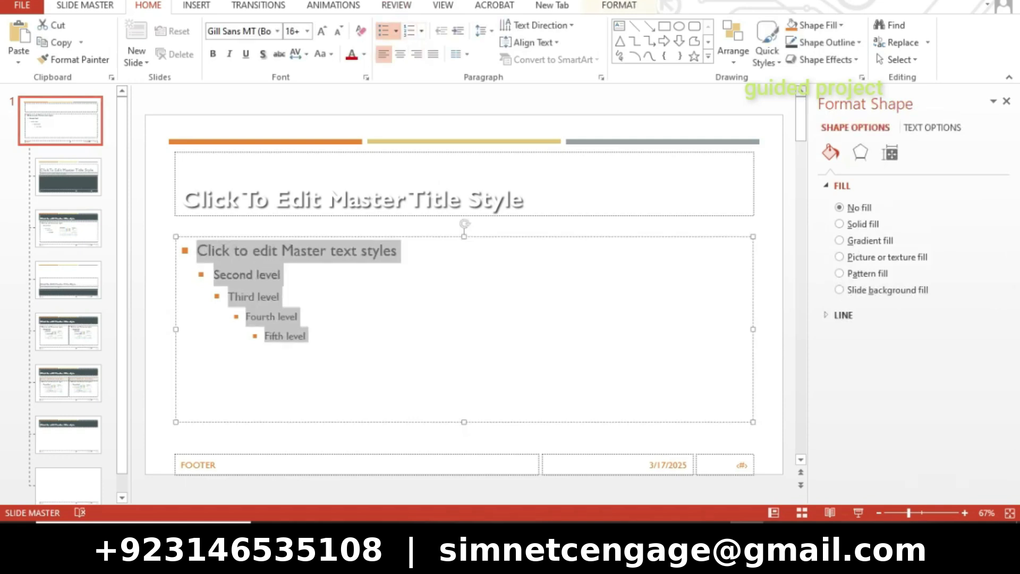
{"action": "left_click", "coordinate": [396, 31]}
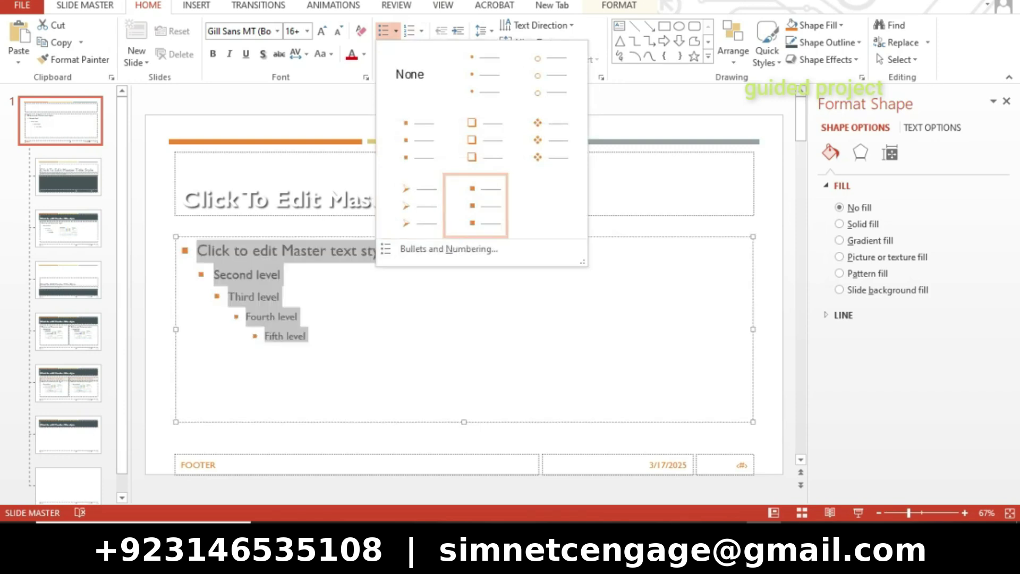
{"action": "left_click", "coordinate": [449, 249]}
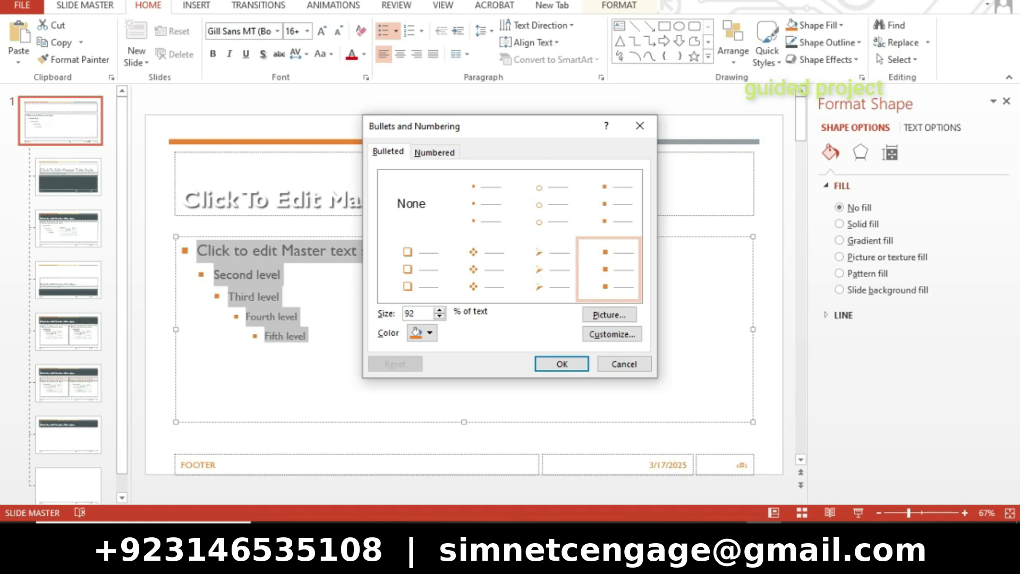
{"action": "left_click", "coordinate": [440, 315]}
{"action": "left_click", "coordinate": [439, 315]}
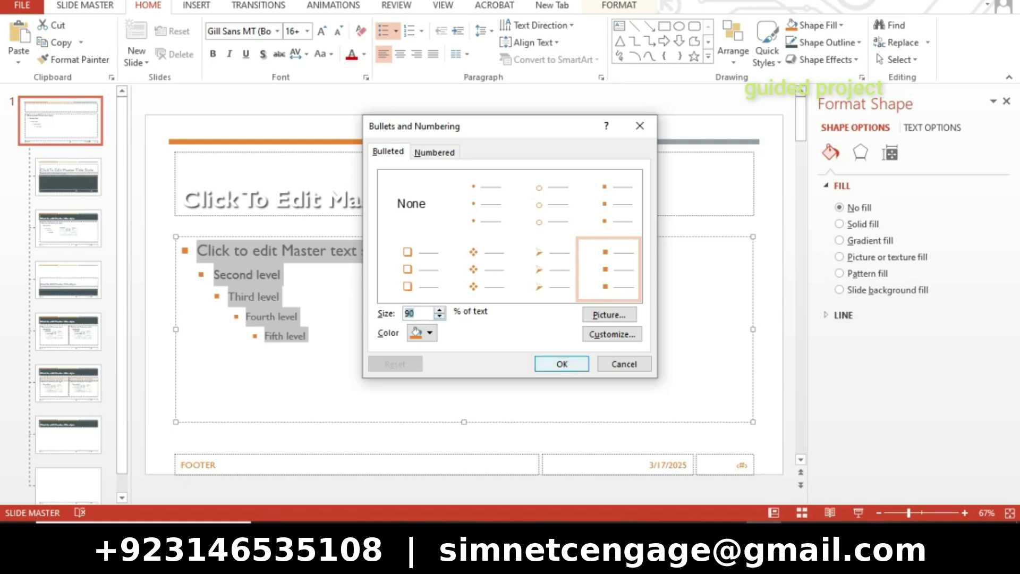
{"action": "left_click", "coordinate": [429, 333]}
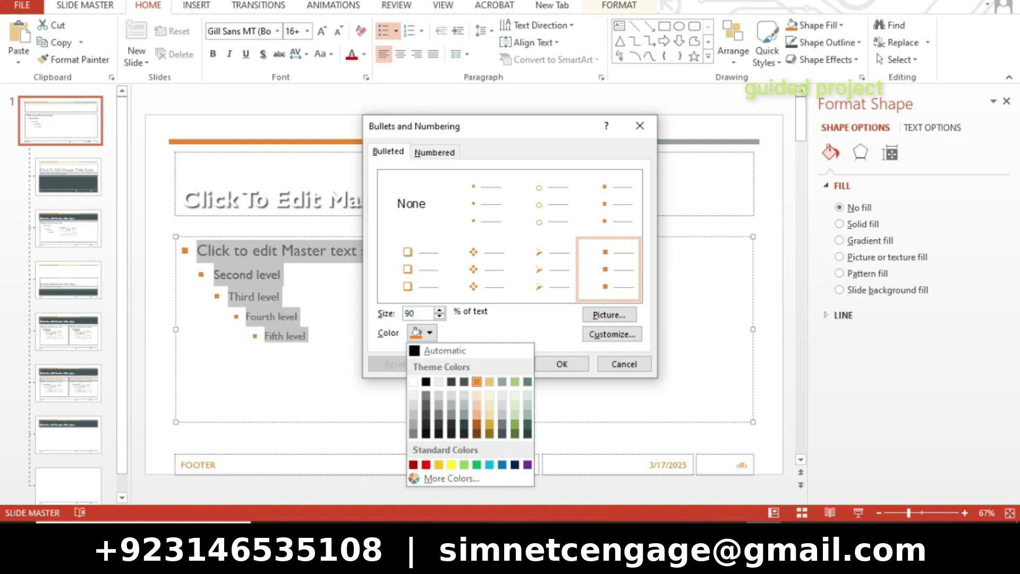
{"action": "left_click", "coordinate": [451, 479]}
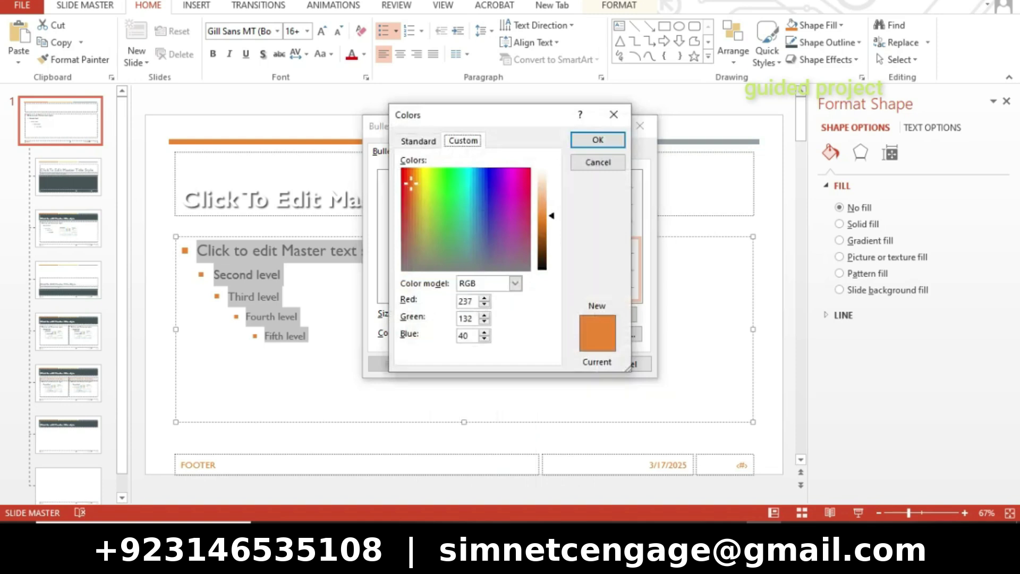
{"action": "left_click", "coordinate": [614, 114]}
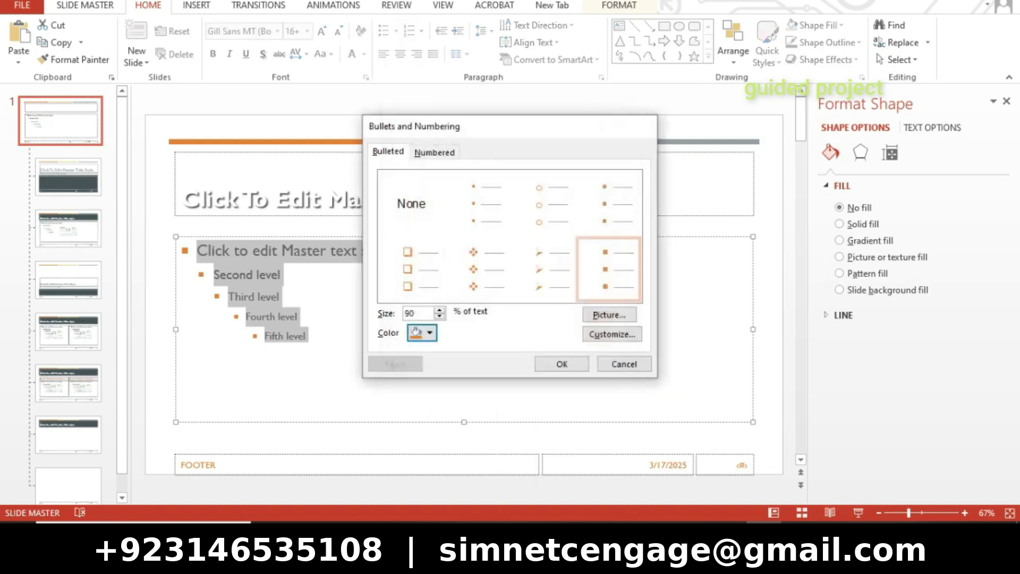
- Confirm the bullet settings, deselect the list text and close Slide Master view
{"action": "key", "text": "Return"}
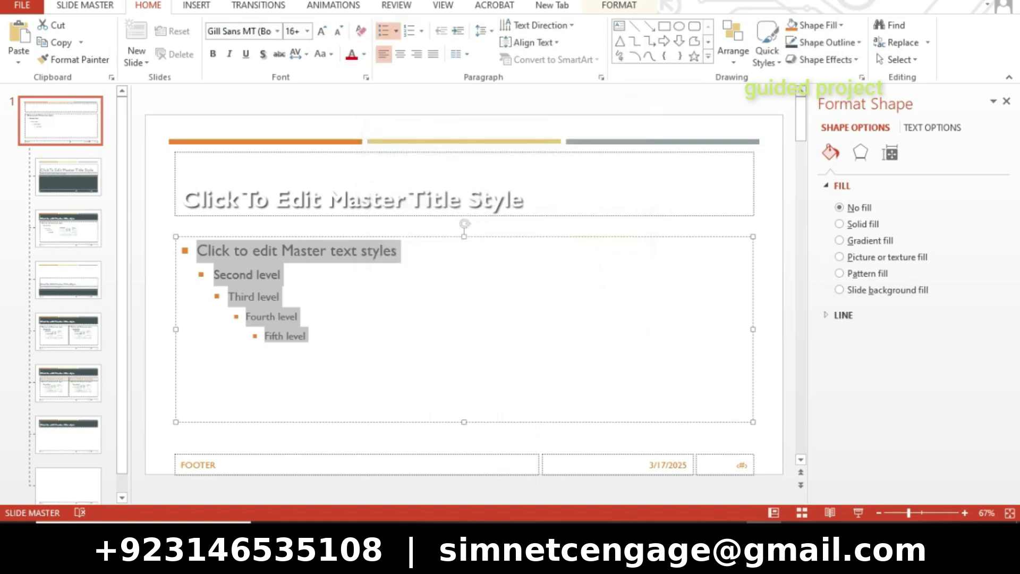
{"action": "left_click", "coordinate": [306, 337]}
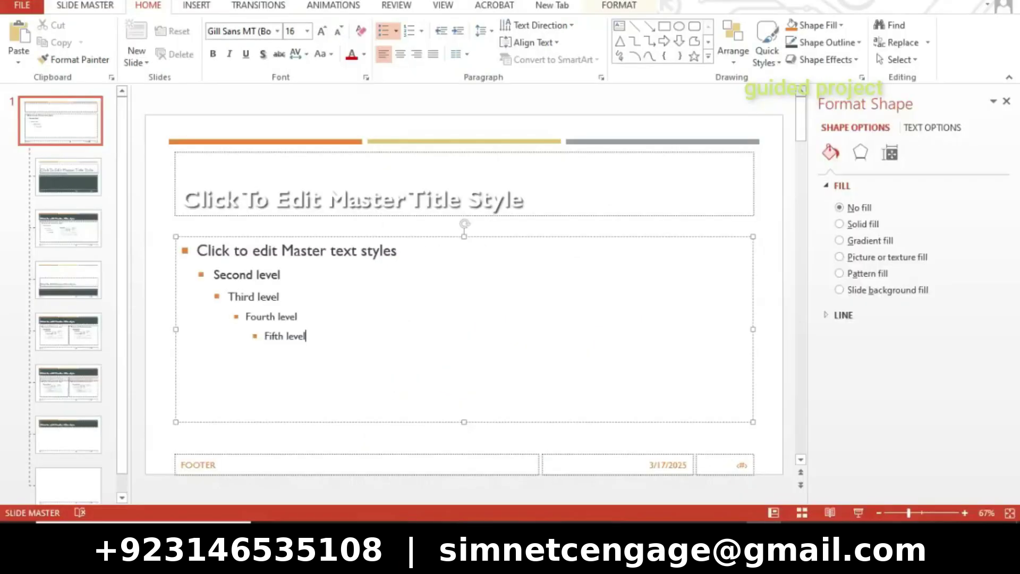
{"action": "left_click", "coordinate": [584, 37]}
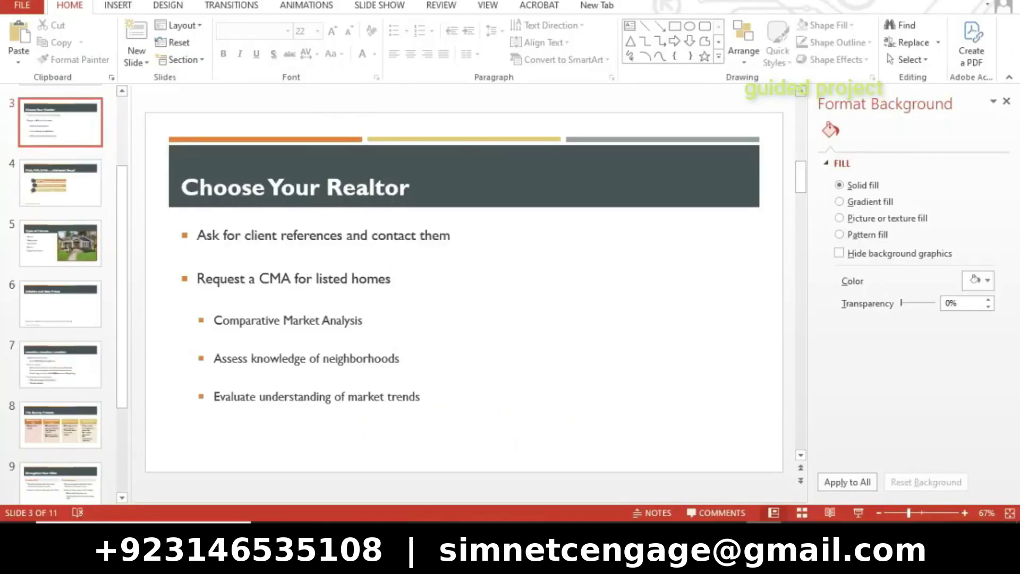
- Run a spelling check on the presentation
{"action": "left_click", "coordinate": [488, 6]}
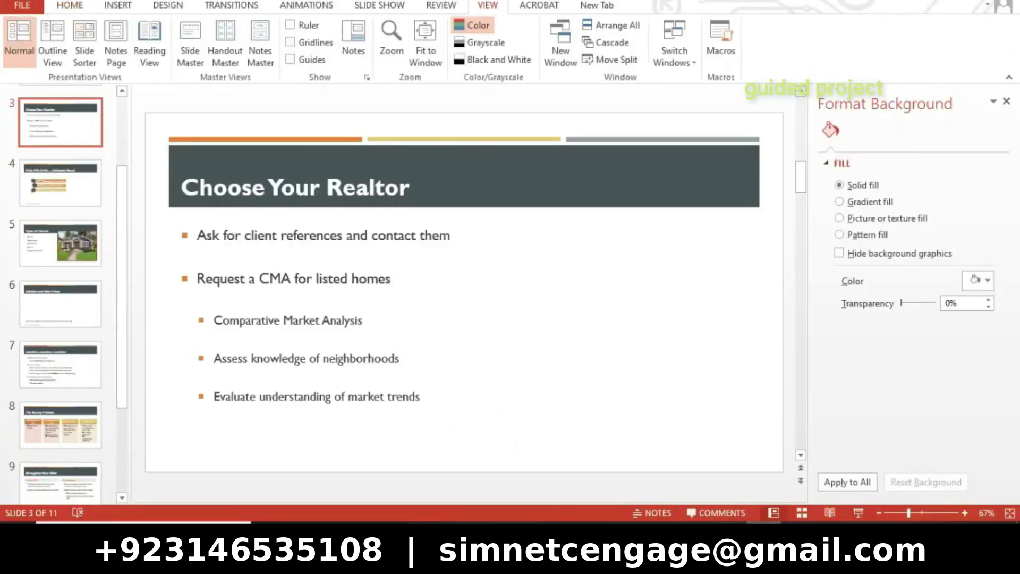
{"action": "left_click", "coordinate": [441, 5]}
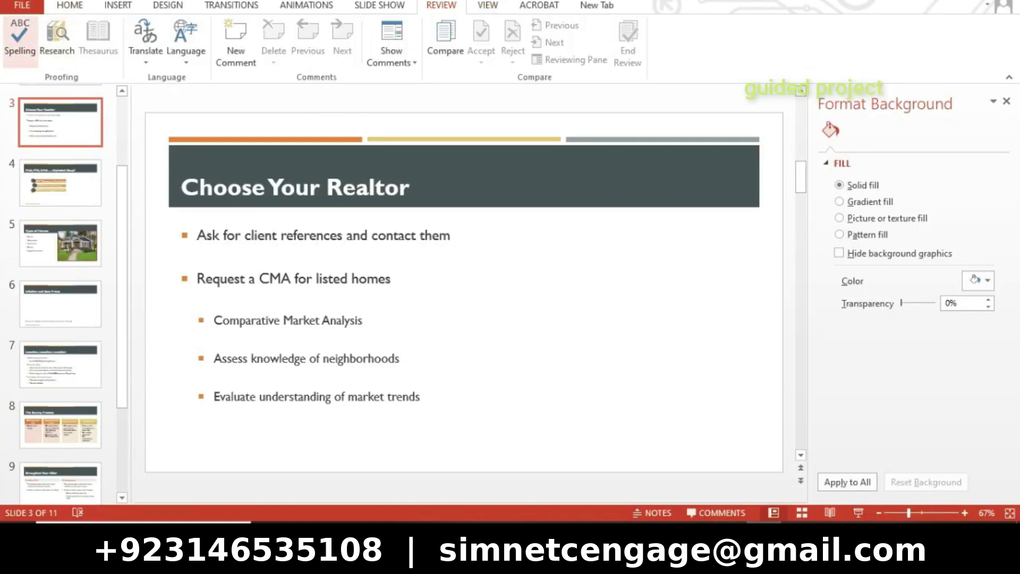
{"action": "left_click", "coordinate": [19, 37]}
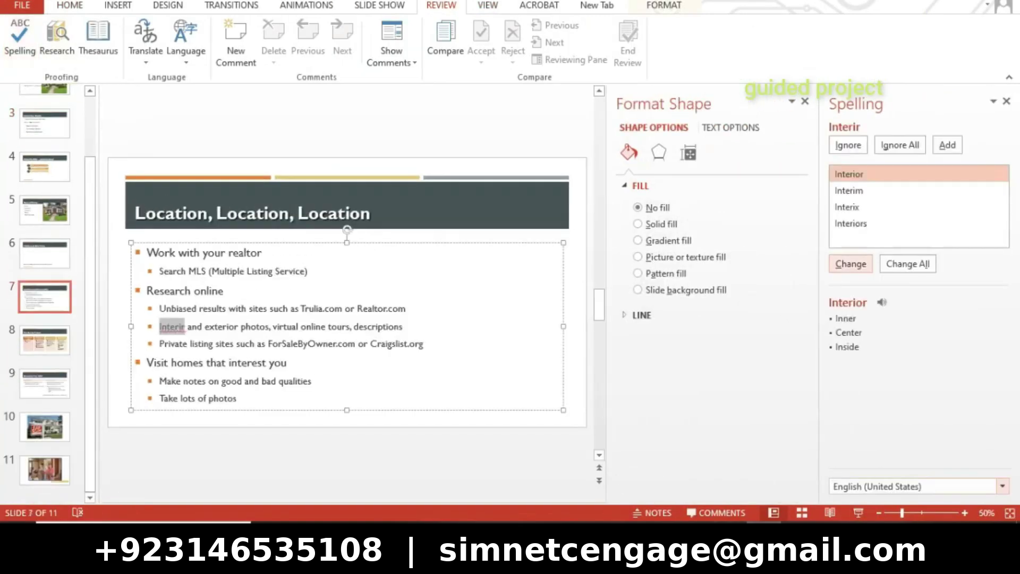